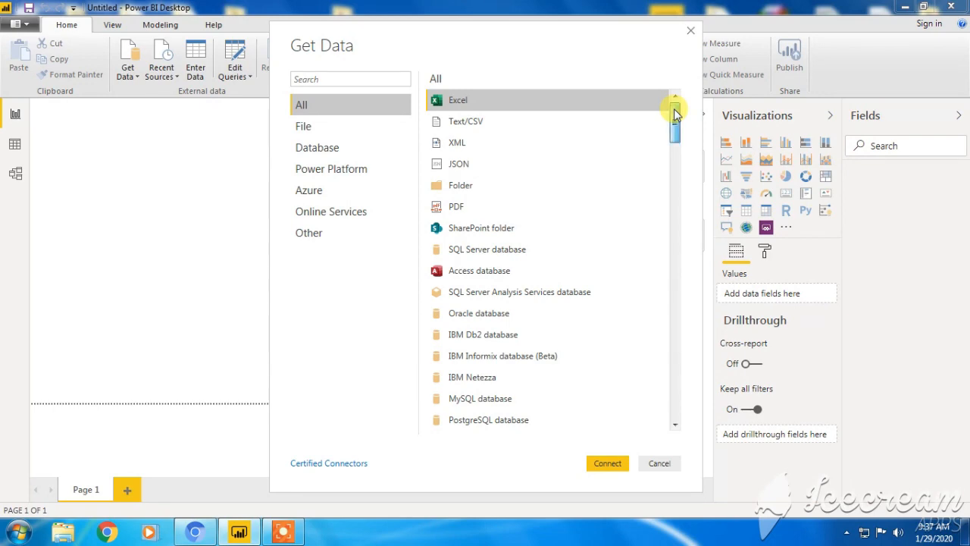
Connect to the Excel workbook Employee - Monthly Salary.xlsx in the Work folder as the data source.
{"action": "mouse_move", "coordinate": [673, 112]}
{"action": "left_mouse_down"}
{"action": "mouse_move", "coordinate": [677, 275]}
{"action": "mouse_move", "coordinate": [665, 393]}
{"action": "mouse_move", "coordinate": [689, 108]}
{"action": "left_mouse_up"}
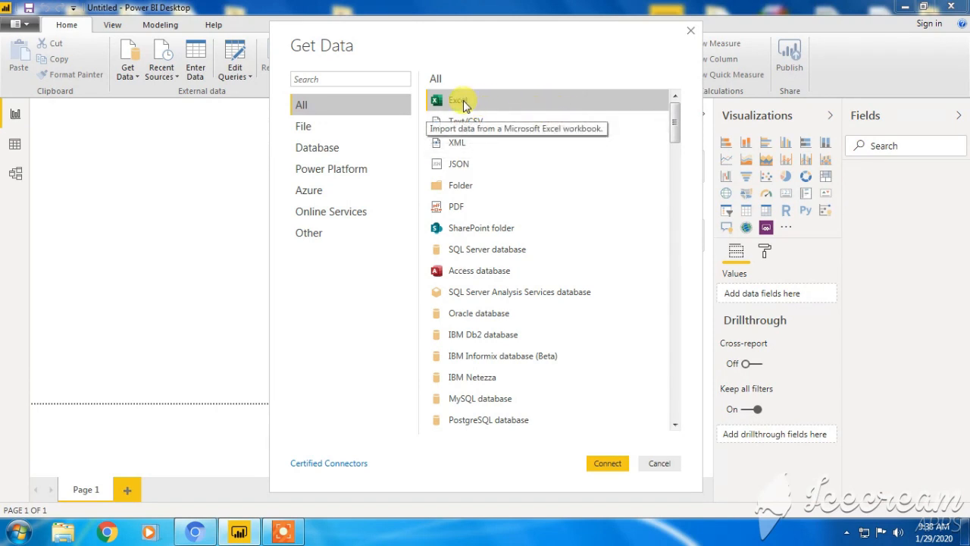
{"action": "left_click", "coordinate": [615, 464]}
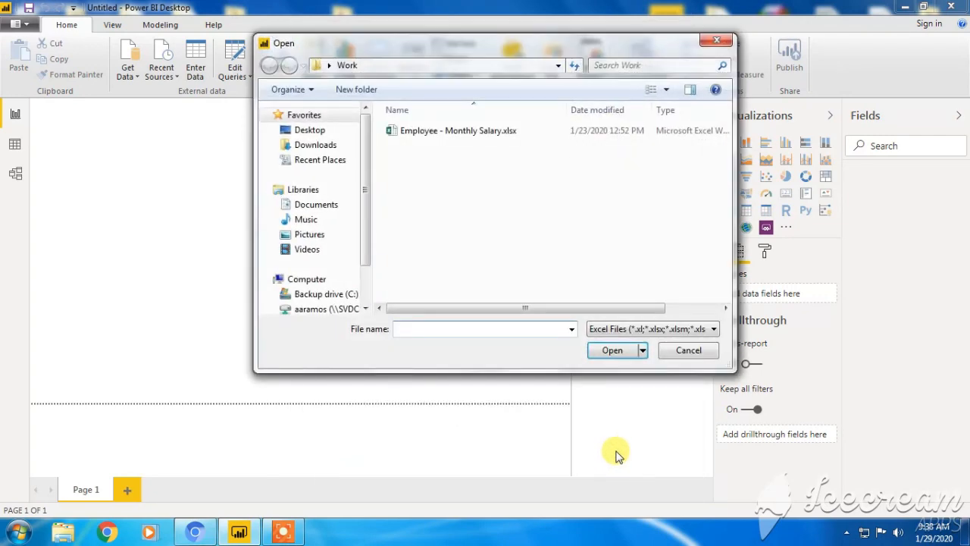
{"action": "left_click_drag", "start_coordinate": [513, 47], "coordinate": [583, 106]}
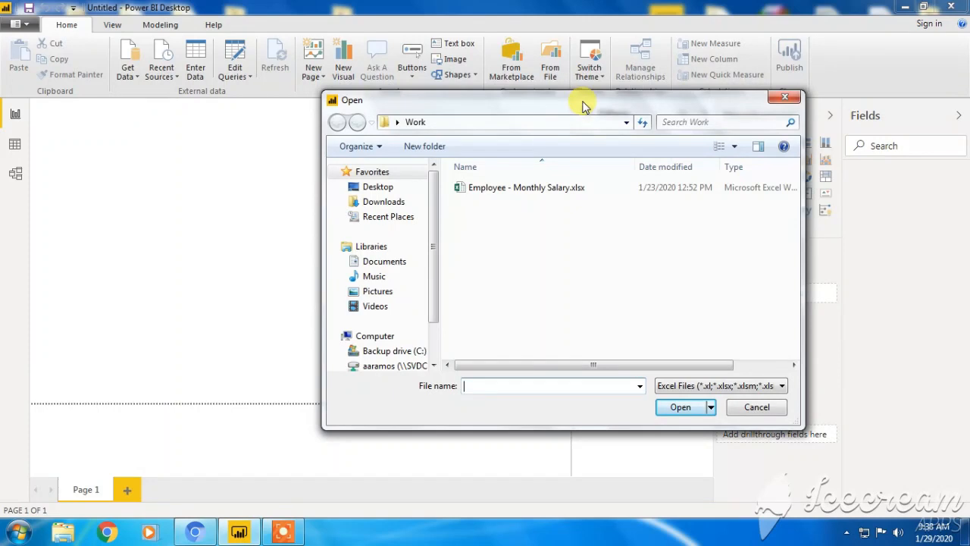
{"action": "left_click", "coordinate": [542, 193]}
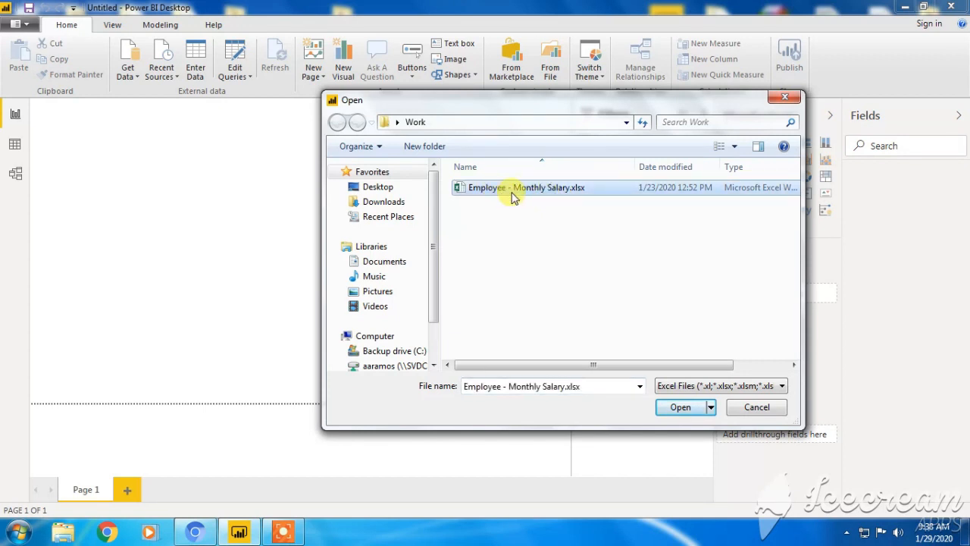
{"action": "right_click", "coordinate": [513, 196]}
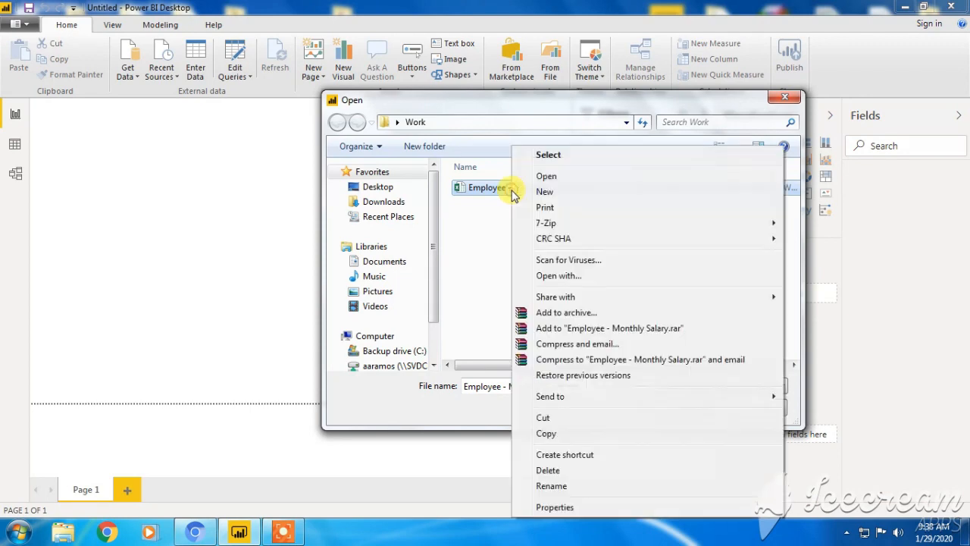
{"action": "left_click", "coordinate": [502, 198]}
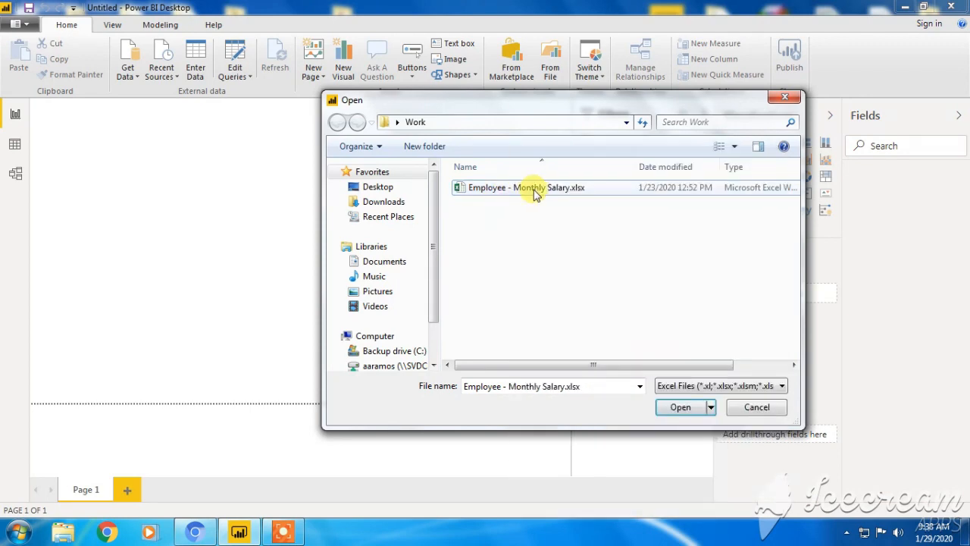
{"action": "right_click", "coordinate": [536, 192]}
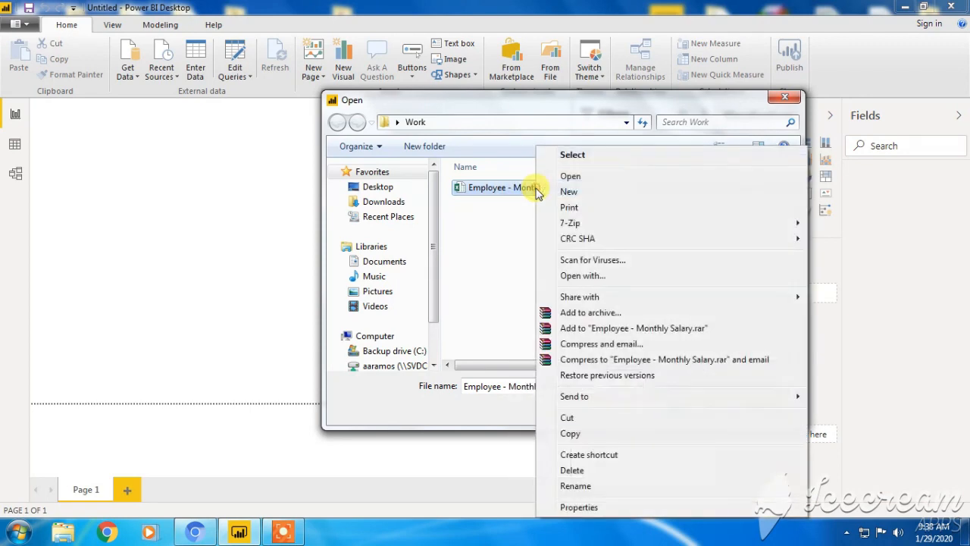
{"action": "left_click", "coordinate": [596, 157]}
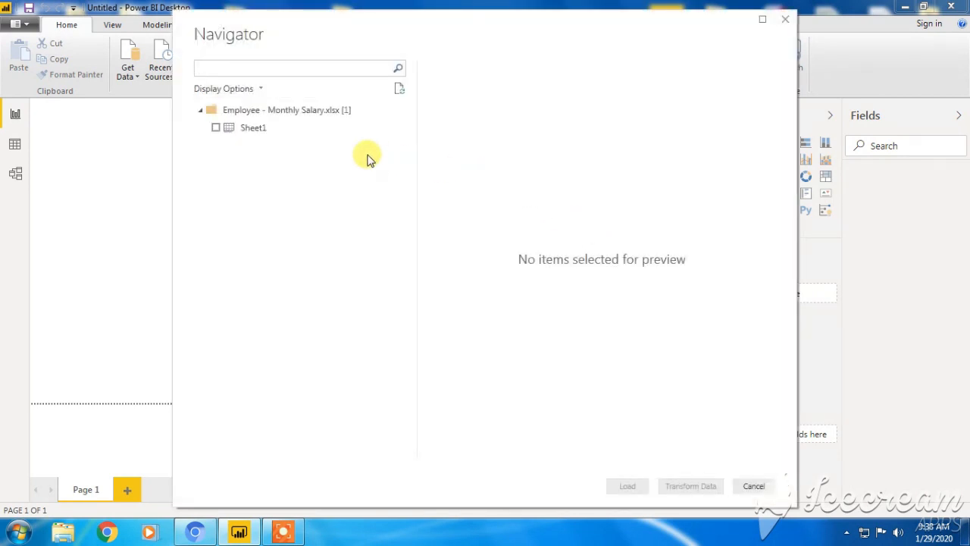
Preview and select Sheet1 of the workbook, and open it for data transformation in Power Query Editor.
{"action": "left_click", "coordinate": [253, 128]}
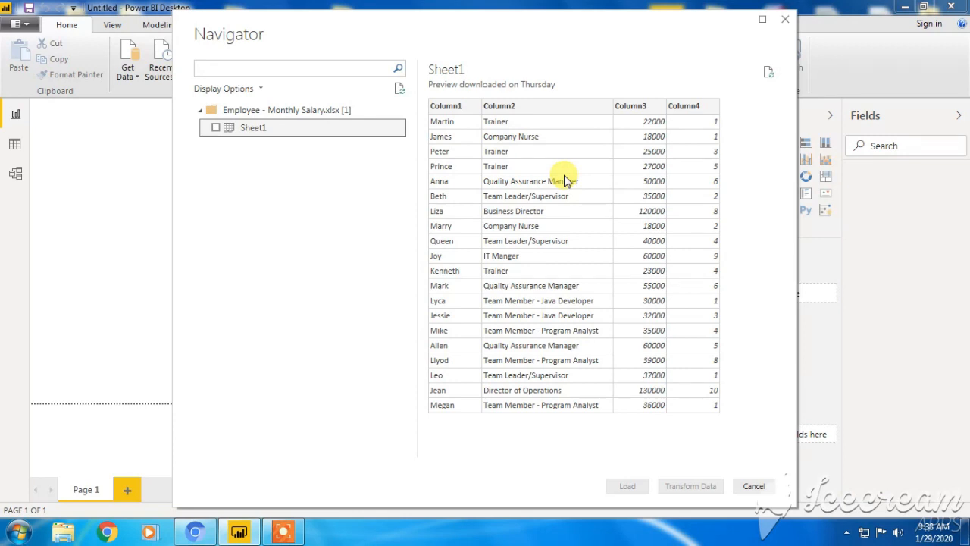
{"action": "left_click", "coordinate": [216, 128]}
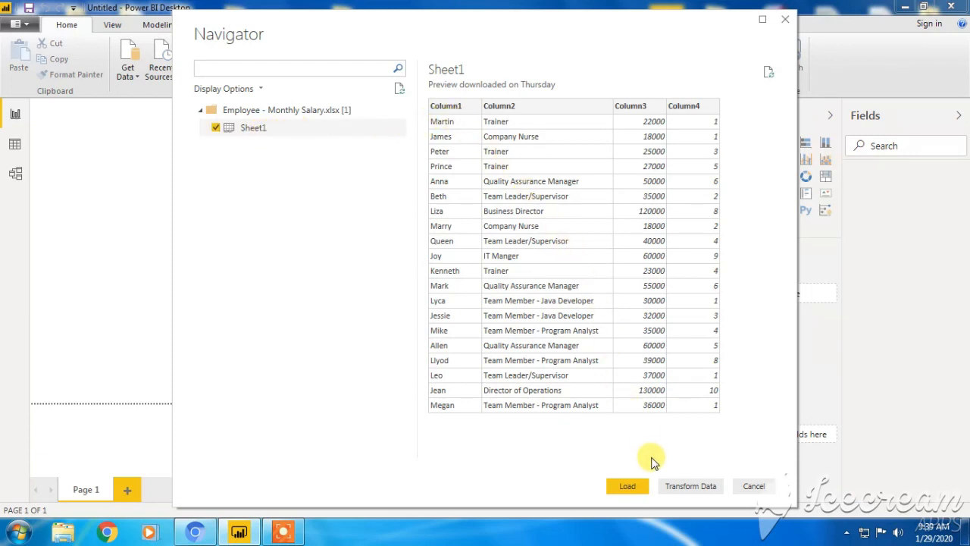
{"action": "left_click", "coordinate": [641, 493]}
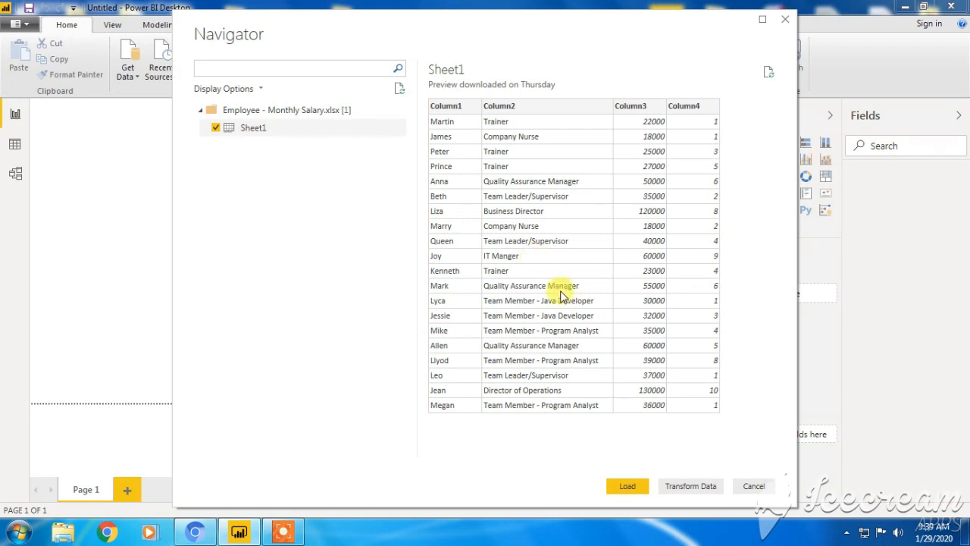
{"action": "left_click", "coordinate": [710, 487]}
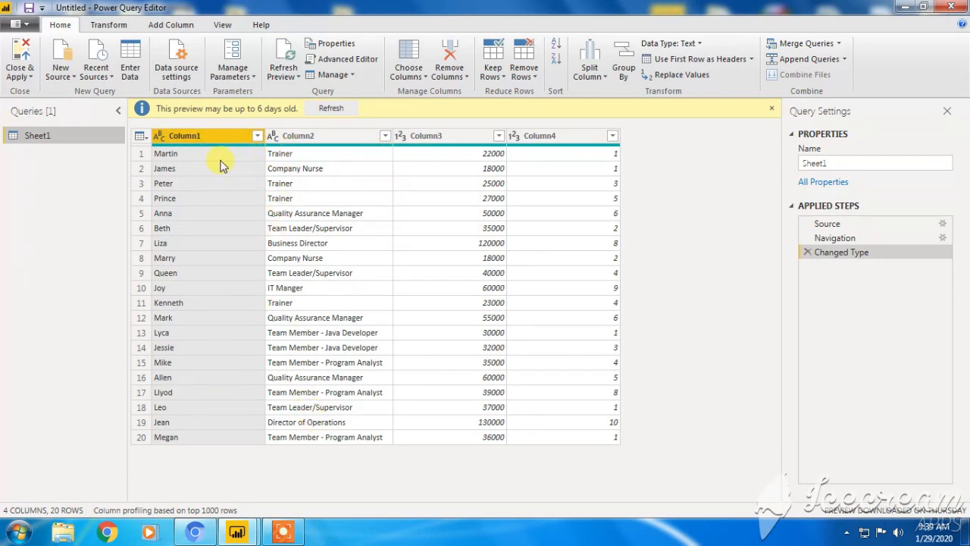
Rename Column1 of the Sheet1 query as Name.
{"action": "double_click", "coordinate": [219, 136]}
{"action": "key", "text": "BackSpace"}
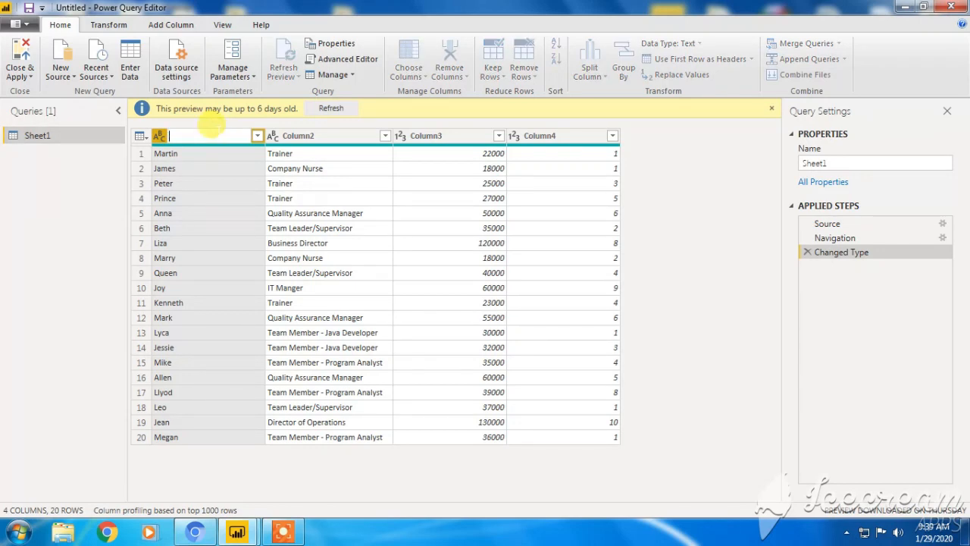
{"action": "key", "text": "Escape"}
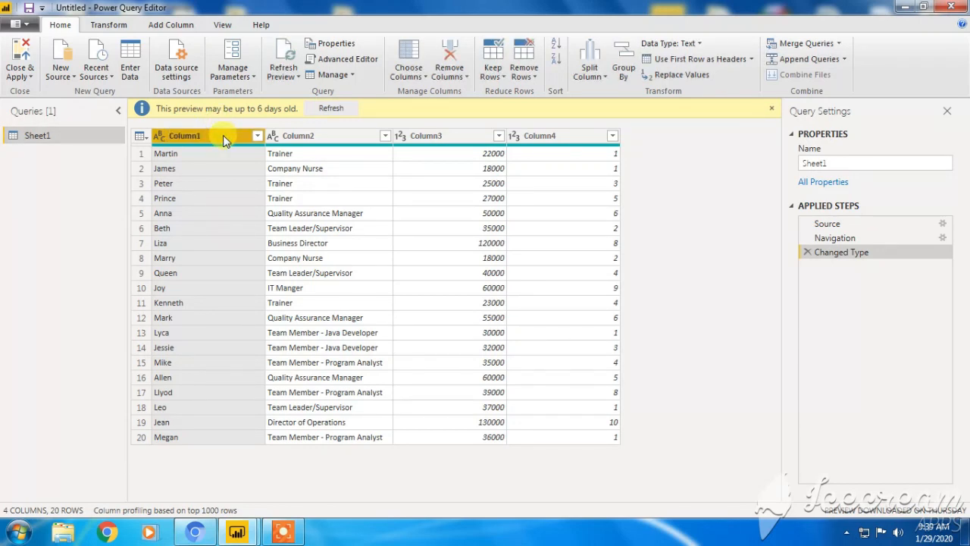
{"action": "double_click", "coordinate": [225, 136]}
{"action": "type", "text": "name"}
{"action": "key", "text": "BackSpace"}
{"action": "key", "text": "BackSpace"}
{"action": "key", "text": "BackSpace"}
{"action": "key", "text": "BackSpace"}
{"action": "type", "text": "Name"}
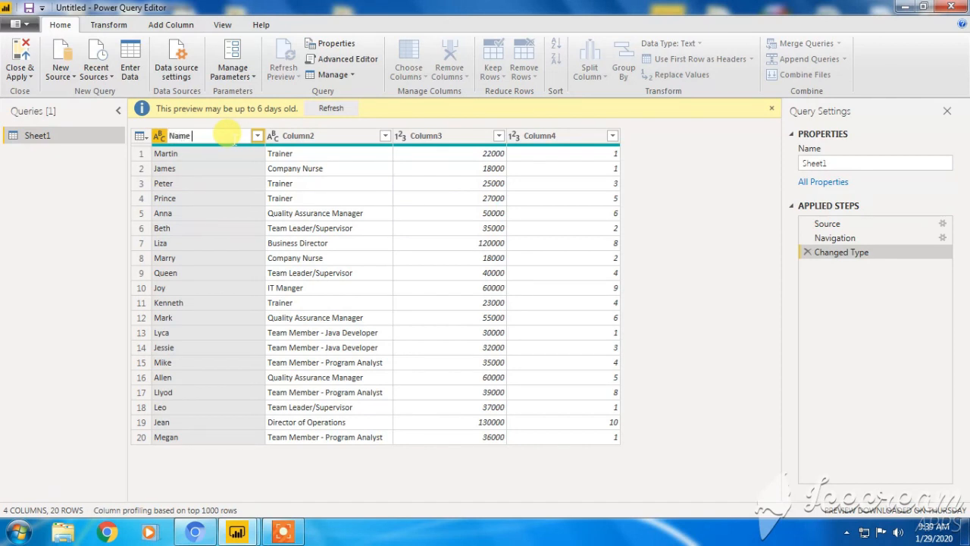
{"action": "key", "text": "Return"}
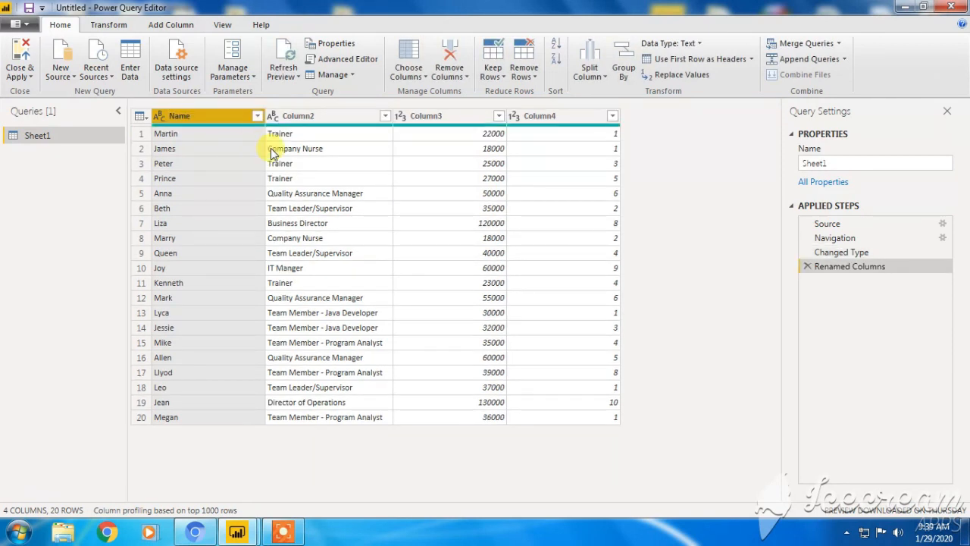
Rename Column2 as Job Positions.
{"action": "double_click", "coordinate": [316, 118]}
{"action": "type", "text": "Job Posi"}
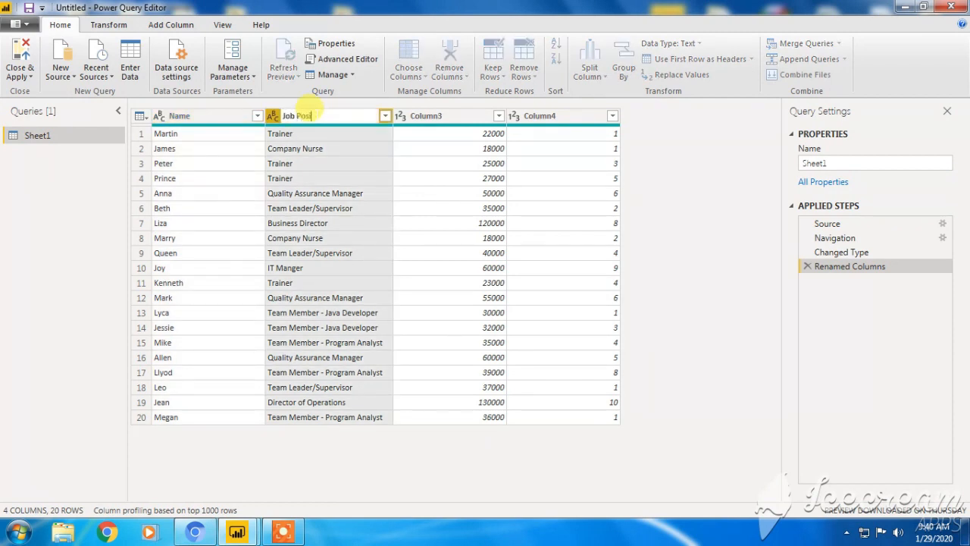
{"action": "type", "text": "tions"}
{"action": "key", "text": "Return"}
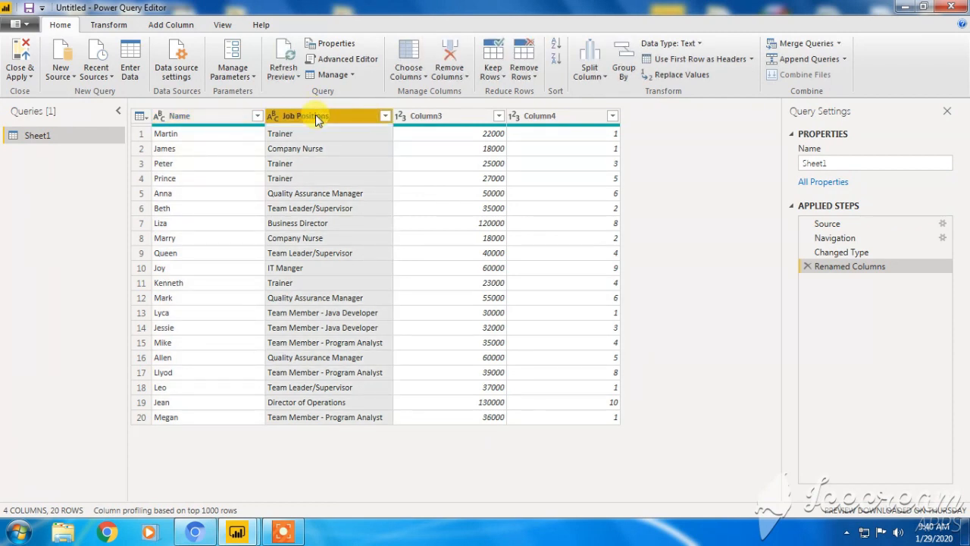
Rename Column3 as Monthly Salary.
{"action": "left_click", "coordinate": [453, 115]}
{"action": "double_click", "coordinate": [453, 115]}
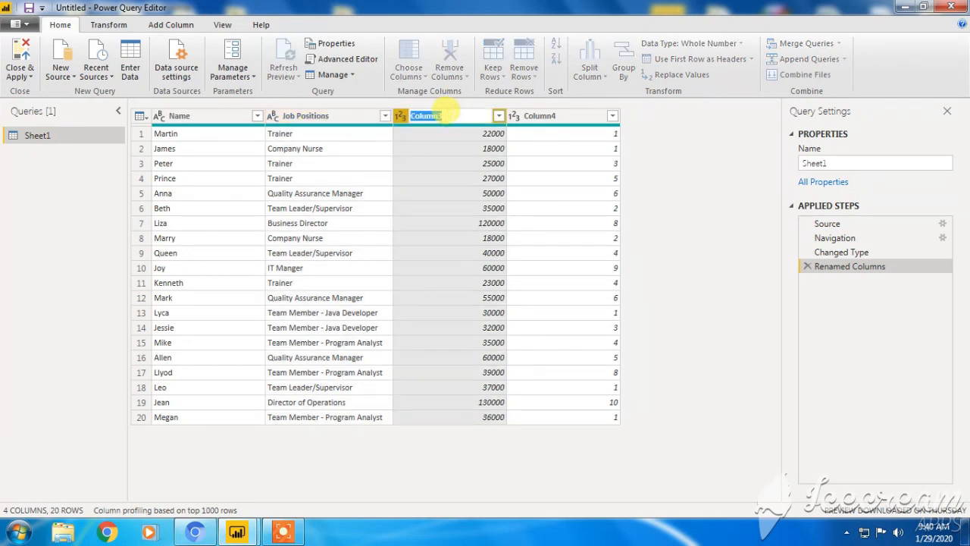
{"action": "type", "text": "Monthly Sa;ary"}
{"action": "key", "text": "Left"}
{"action": "key", "text": "Left"}
{"action": "key", "text": "Left"}
{"action": "key", "text": "BackSpace"}
{"action": "type", "text": "l"}
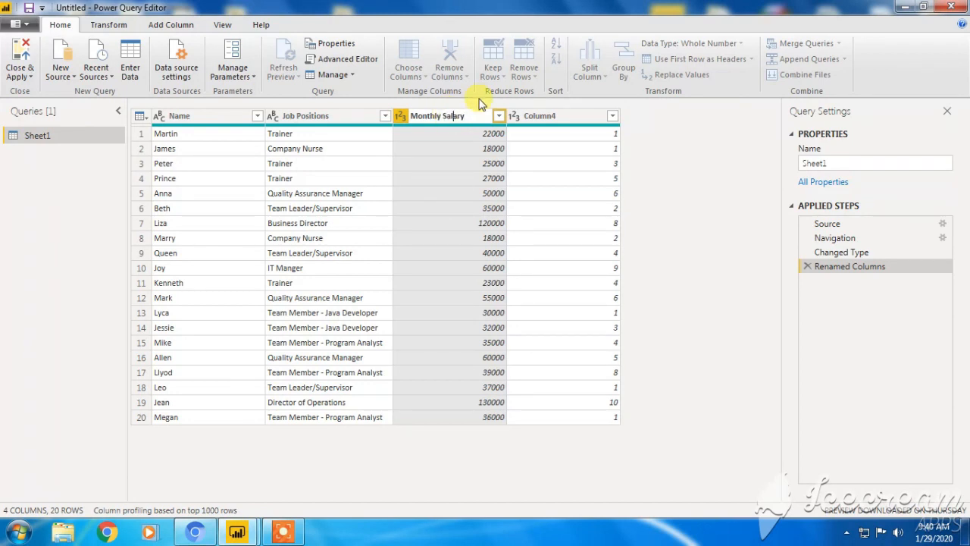
{"action": "key", "text": "Return"}
Rename Column4 as Years.
{"action": "double_click", "coordinate": [540, 116]}
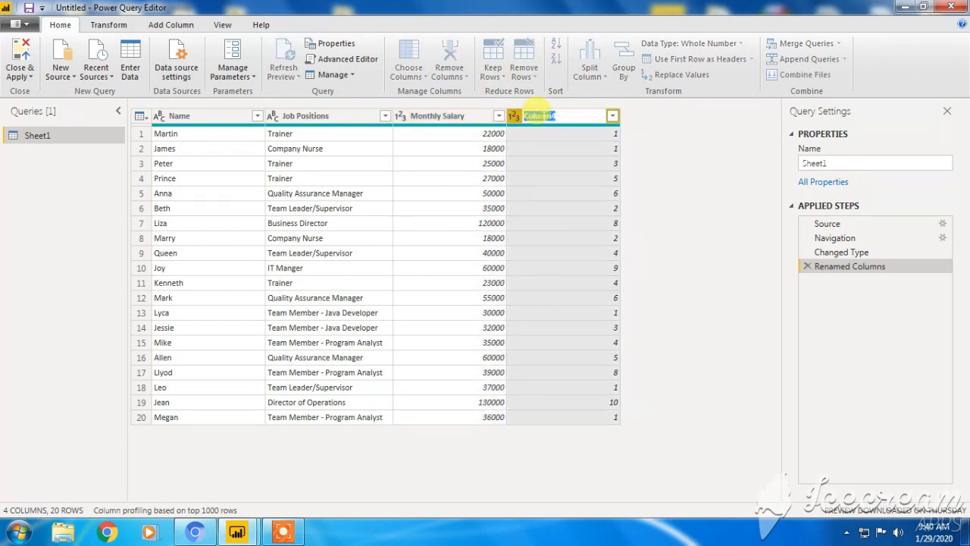
{"action": "key", "text": "BackSpace"}
{"action": "type", "text": "Years"}
{"action": "key", "text": "Return"}
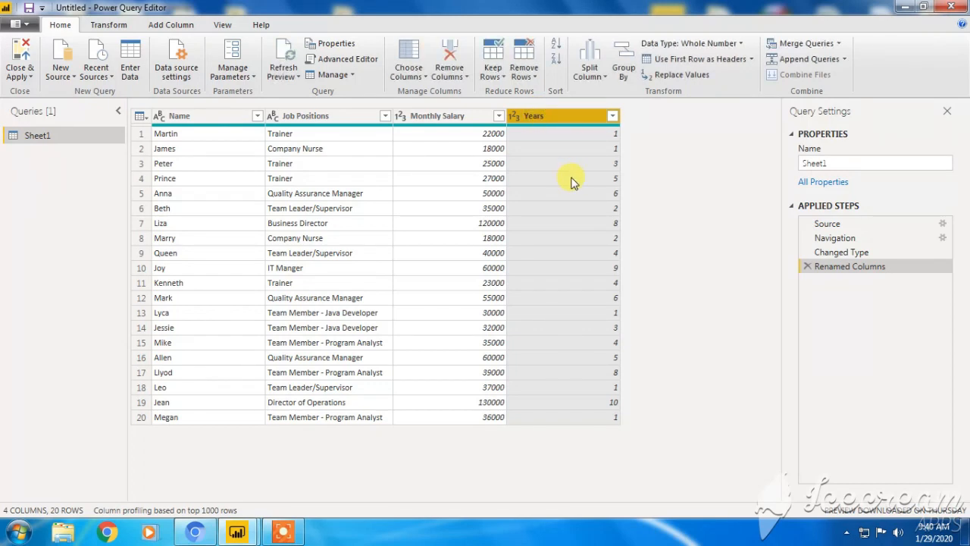
Inspect individual values in the Years and Monthly Salary columns and review the data type options for Monthly Salary.
{"action": "left_click", "coordinate": [570, 176]}
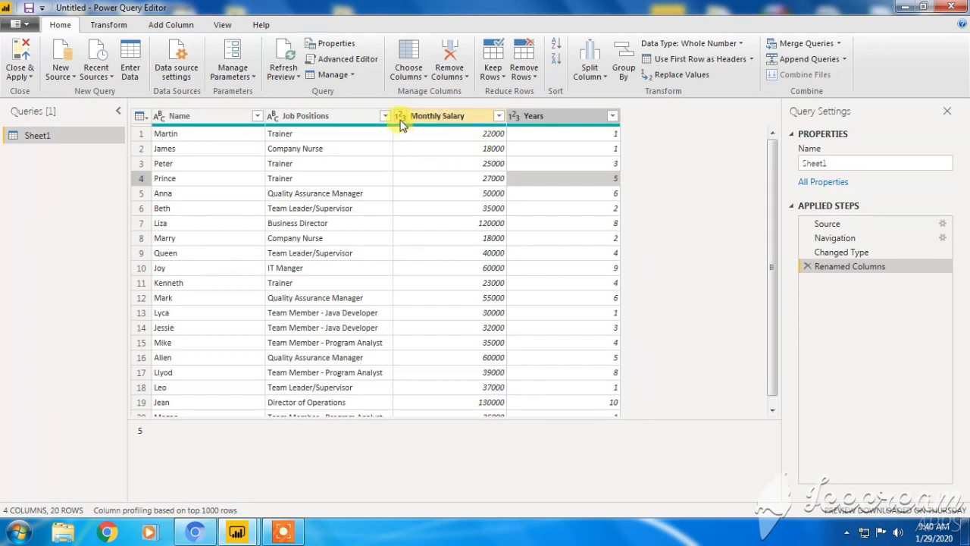
{"action": "left_click", "coordinate": [421, 133]}
{"action": "left_click", "coordinate": [444, 253]}
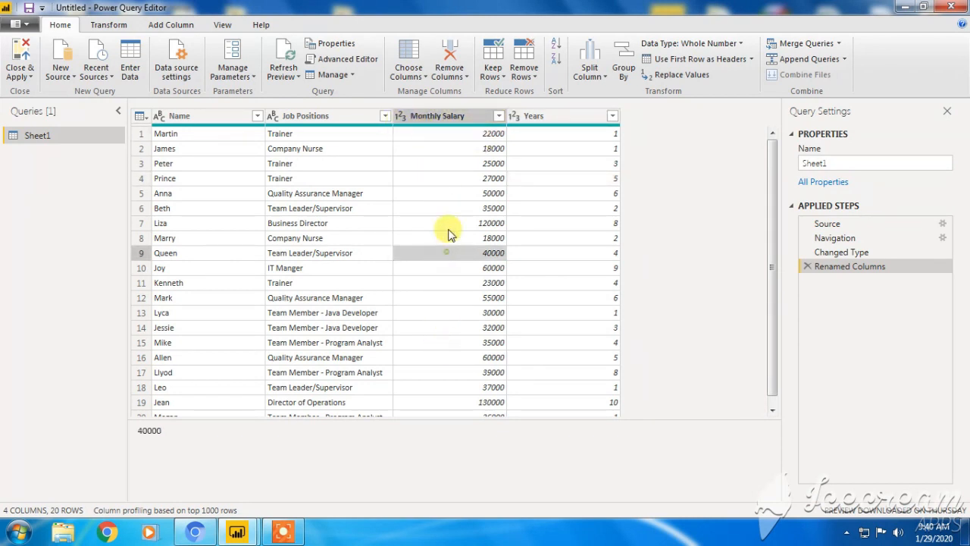
{"action": "left_click", "coordinate": [448, 178]}
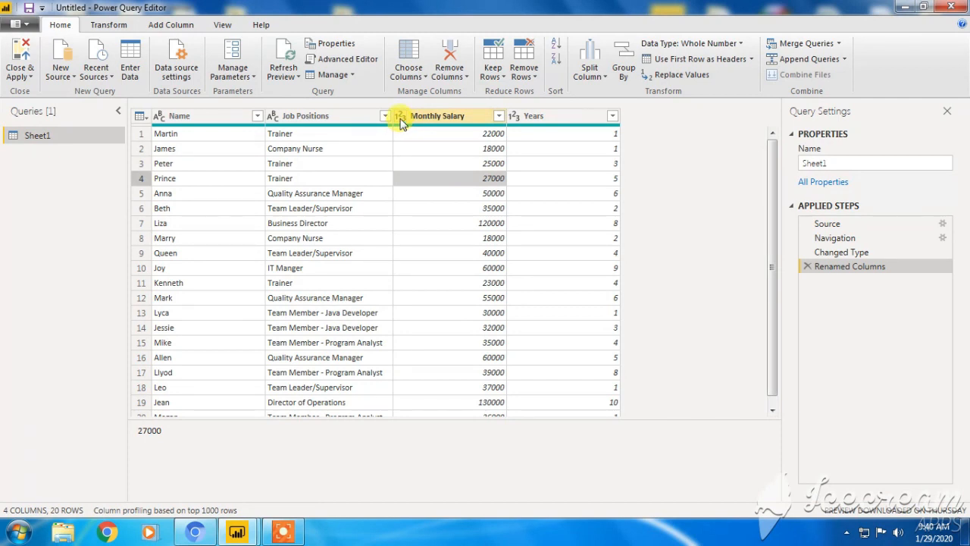
{"action": "left_click", "coordinate": [401, 118]}
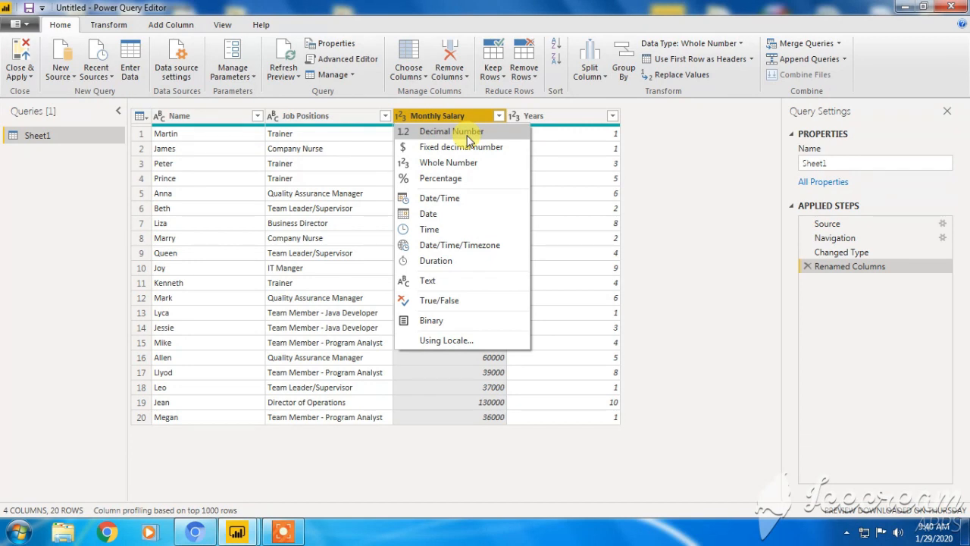
{"action": "left_click", "coordinate": [667, 159]}
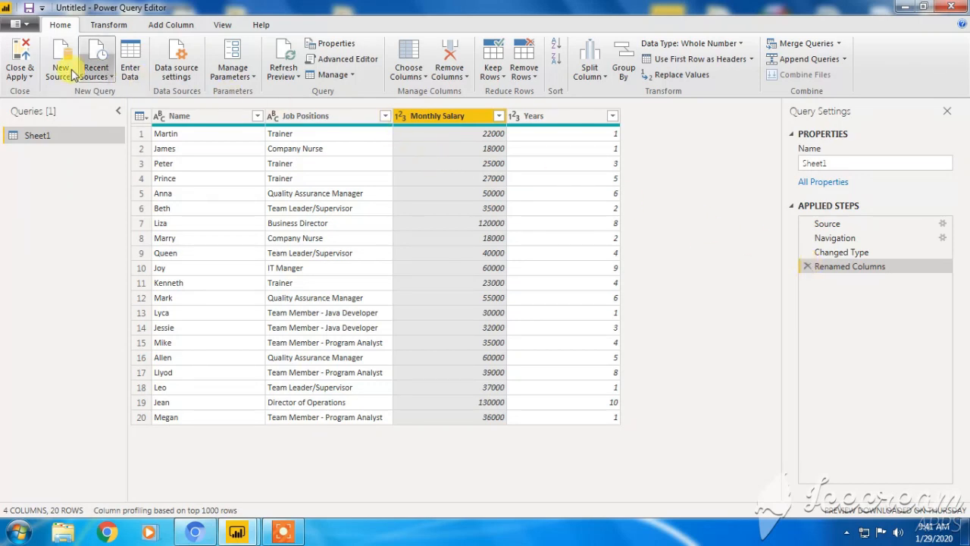
Apply the query changes and return to the report view.
{"action": "left_click", "coordinate": [16, 59]}
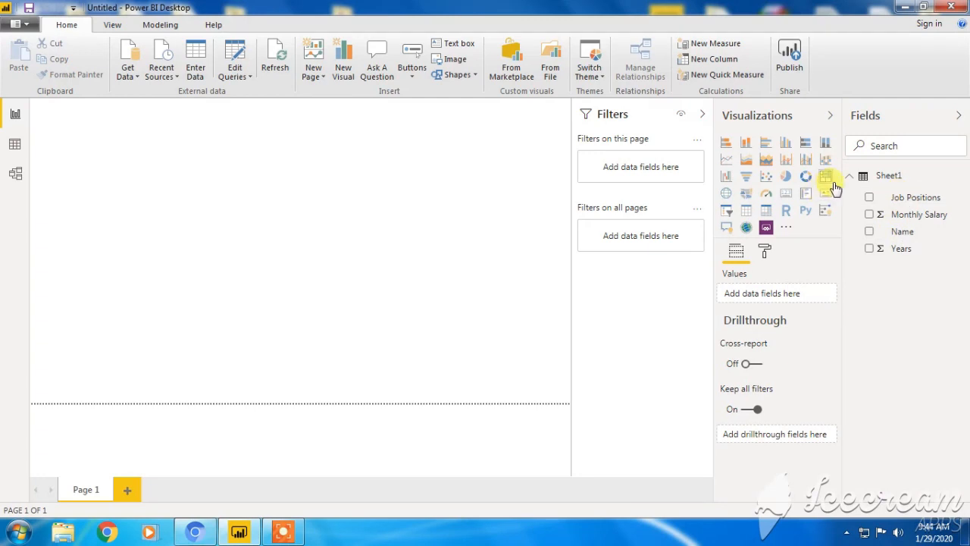
Place an empty donut chart, converted from a pie chart, in the upper middle of the report page.
{"action": "left_click", "coordinate": [786, 182]}
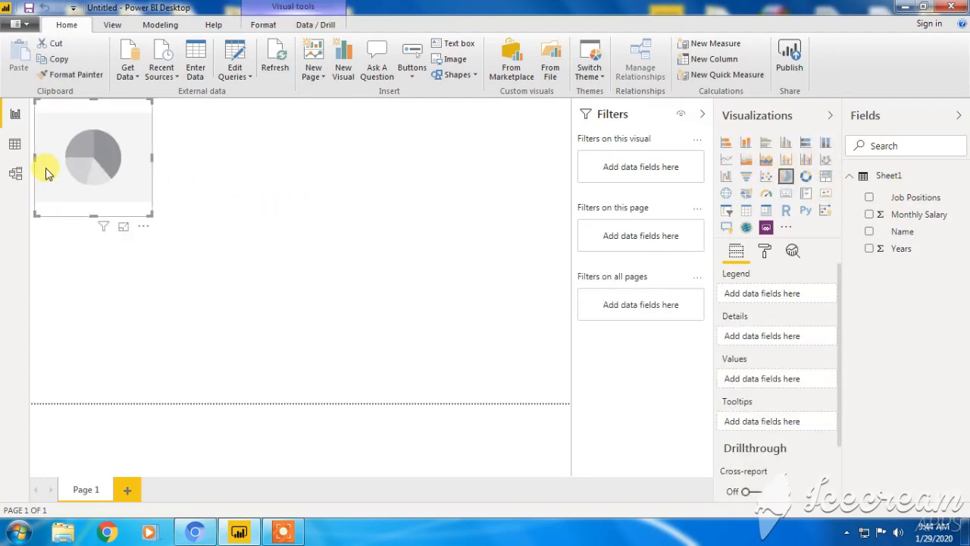
{"action": "left_click_drag", "start_coordinate": [43, 165], "coordinate": [136, 210]}
{"action": "left_click", "coordinate": [805, 176]}
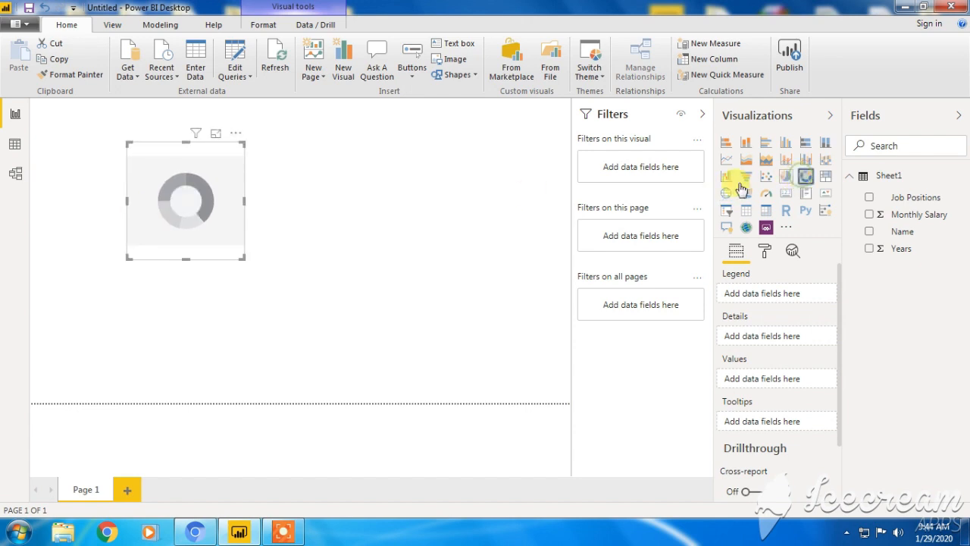
{"action": "left_click_drag", "start_coordinate": [216, 194], "coordinate": [374, 195]}
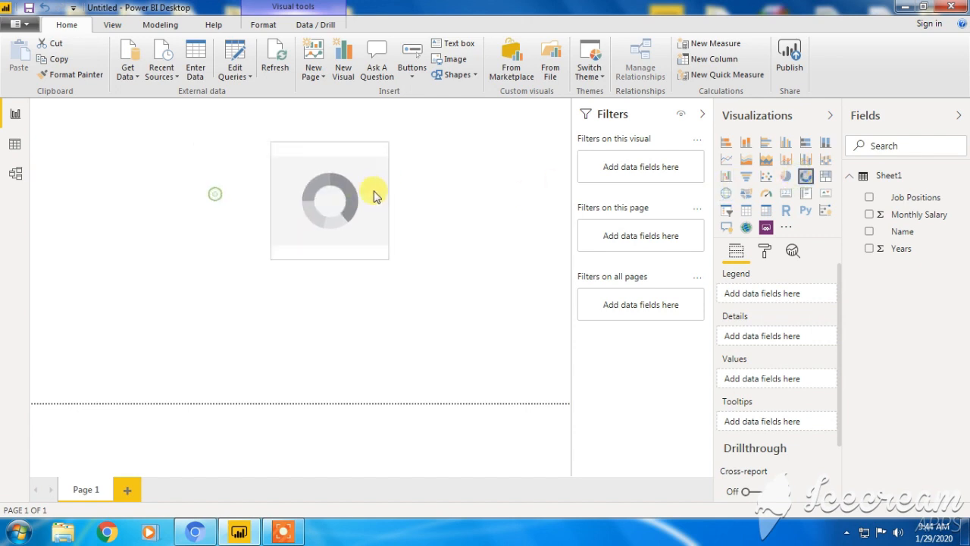
{"action": "left_click", "coordinate": [462, 238]}
Add an empty pie chart to the report page and arrange it to the left of the donut chart.
{"action": "left_click", "coordinate": [786, 177]}
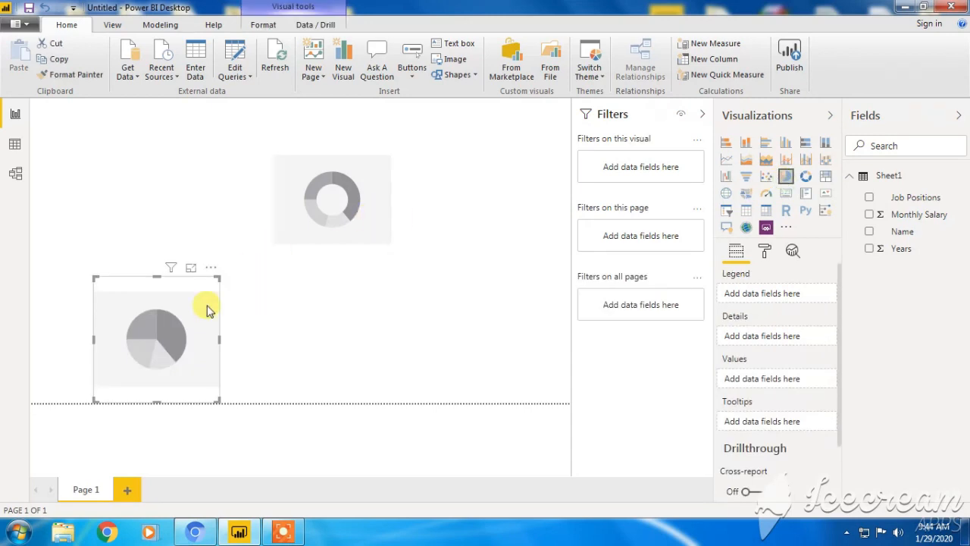
{"action": "left_click_drag", "start_coordinate": [173, 326], "coordinate": [190, 210]}
{"action": "left_click_drag", "start_coordinate": [320, 208], "coordinate": [365, 233]}
{"action": "left_click", "coordinate": [191, 220]}
{"action": "left_click", "coordinate": [340, 211]}
{"action": "left_click", "coordinate": [216, 210]}
{"action": "left_click", "coordinate": [351, 202]}
{"action": "mouse_move", "coordinate": [193, 203]}
{"action": "left_mouse_down"}
{"action": "mouse_move", "coordinate": [201, 195]}
{"action": "mouse_move", "coordinate": [180, 211]}
{"action": "left_mouse_up"}
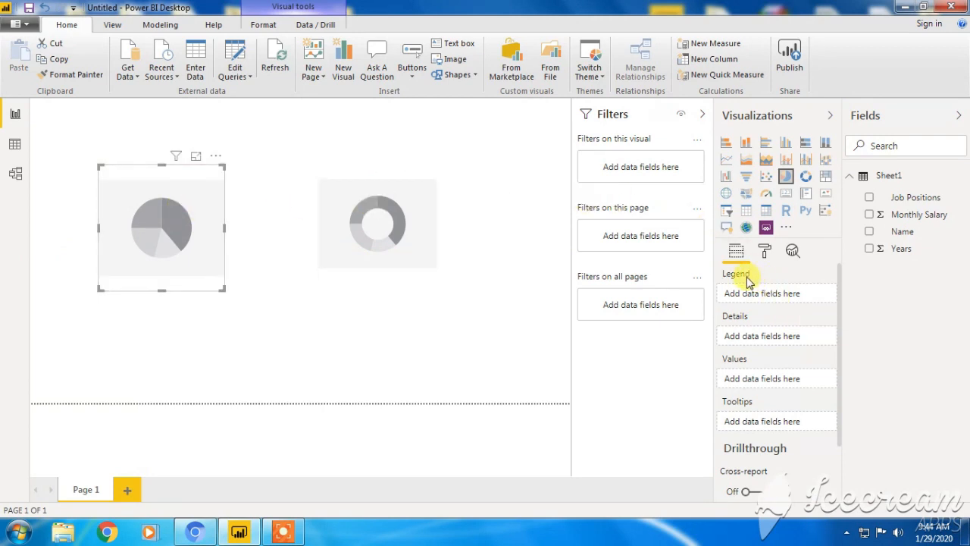
Compare the field settings available for the pie chart and the donut chart.
{"action": "mouse_move", "coordinate": [746, 277]}
{"action": "left_click", "coordinate": [385, 242]}
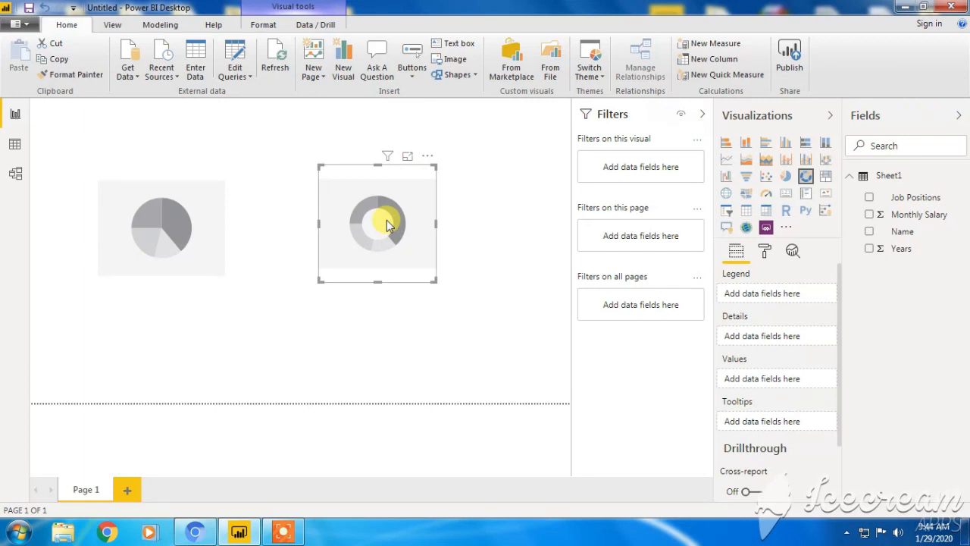
{"action": "left_click", "coordinate": [210, 219]}
{"action": "left_click", "coordinate": [378, 220]}
{"action": "left_click", "coordinate": [209, 222]}
{"action": "left_click", "coordinate": [378, 216]}
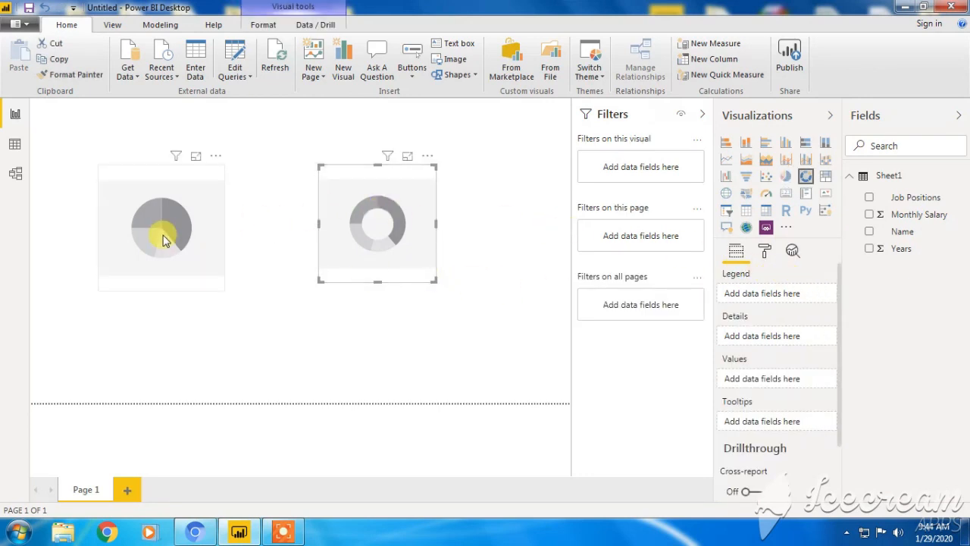
Make the pie chart taller and shift it up and outward, and enlarge the donut chart beside it on the report page.
{"action": "left_click", "coordinate": [209, 223]}
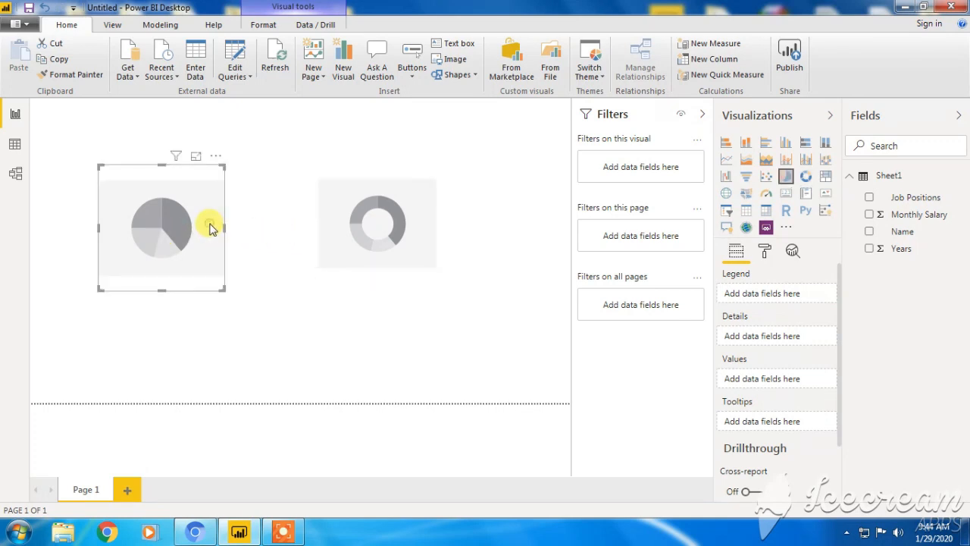
{"action": "left_click_drag", "start_coordinate": [161, 289], "coordinate": [168, 354]}
{"action": "left_click_drag", "start_coordinate": [176, 265], "coordinate": [158, 227]}
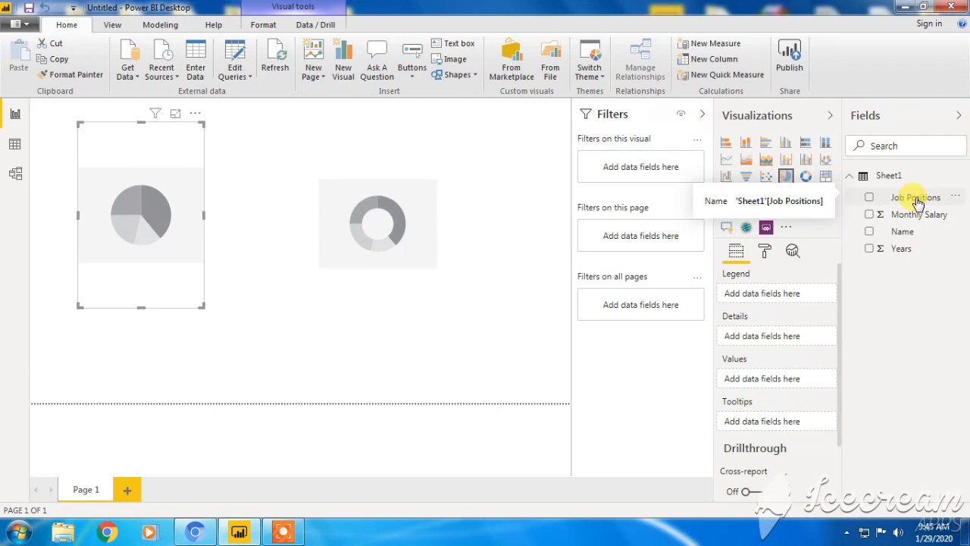
{"action": "left_click", "coordinate": [427, 243]}
{"action": "left_click_drag", "start_coordinate": [379, 285], "coordinate": [377, 360]}
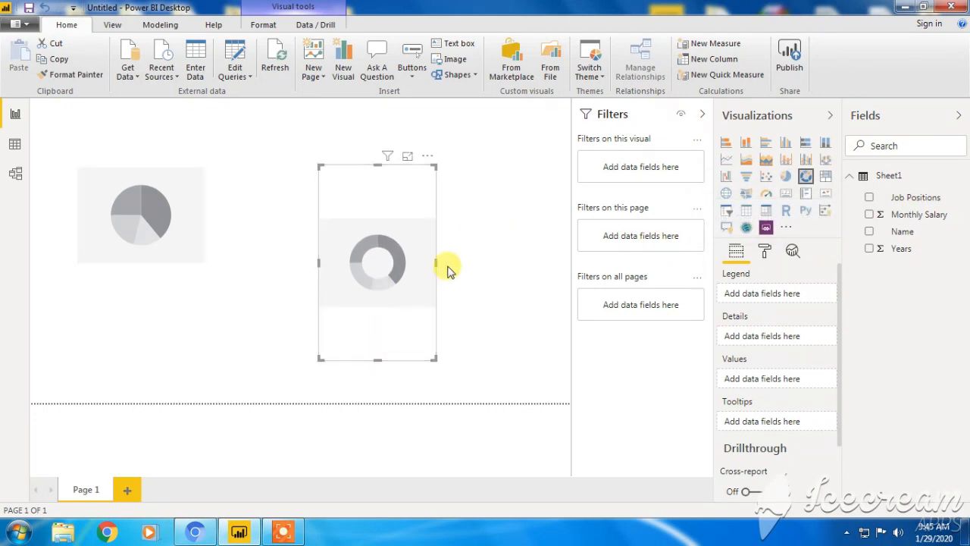
{"action": "left_click_drag", "start_coordinate": [436, 264], "coordinate": [399, 224]}
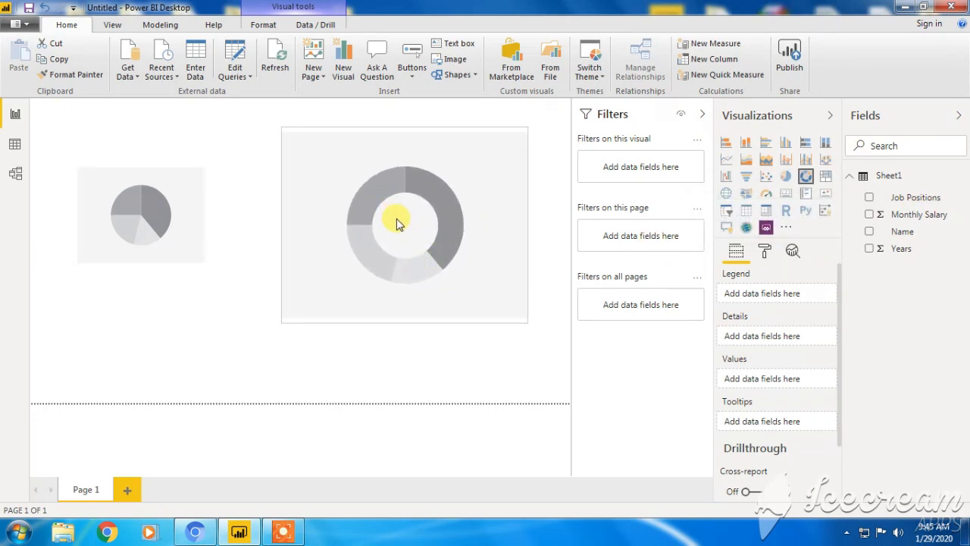
Assign the Name field to the pie chart's Legend and shift the chart toward the page's left edge.
{"action": "left_click", "coordinate": [177, 225]}
{"action": "left_click_drag", "start_coordinate": [903, 231], "coordinate": [792, 299]}
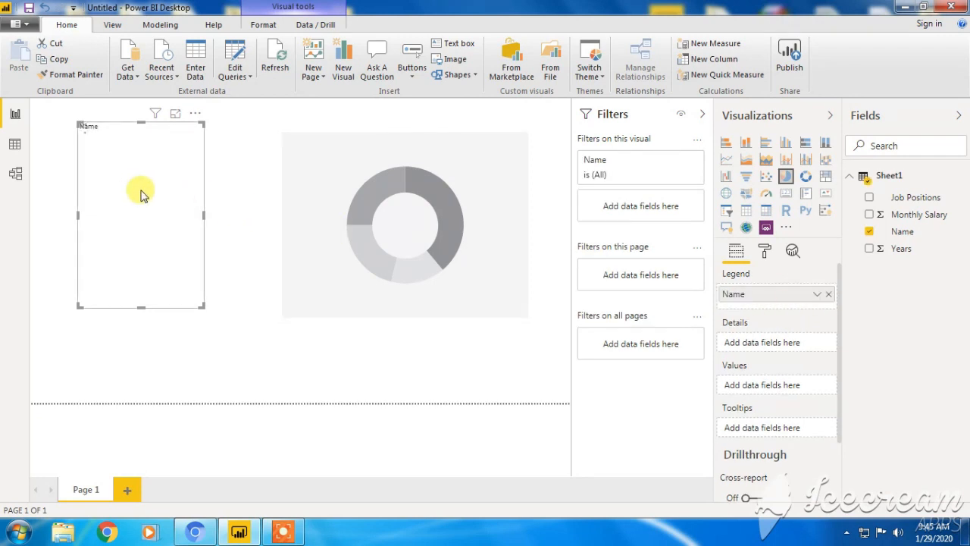
{"action": "left_click_drag", "start_coordinate": [156, 195], "coordinate": [125, 201]}
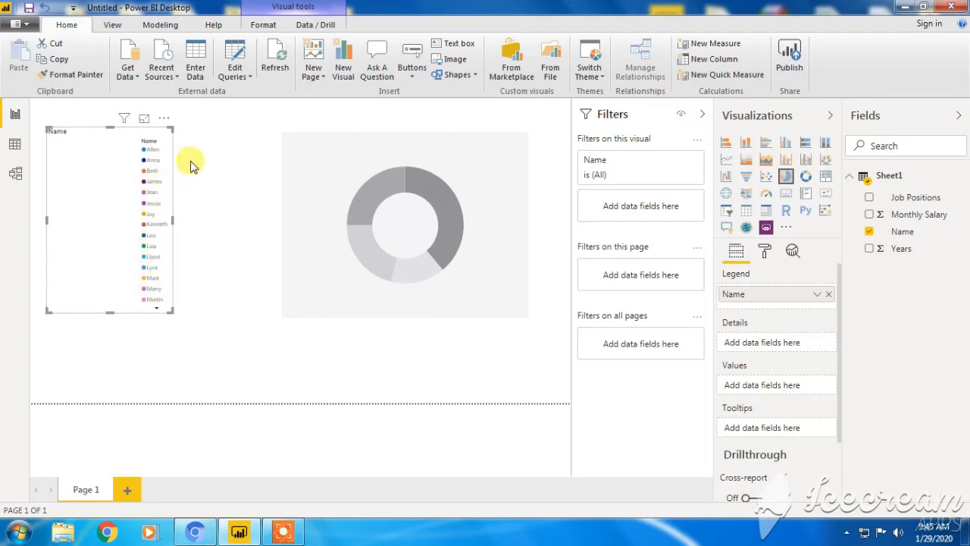
Assign Monthly Salary to the donut chart's Details and Years to its Values.
{"action": "left_click", "coordinate": [522, 216]}
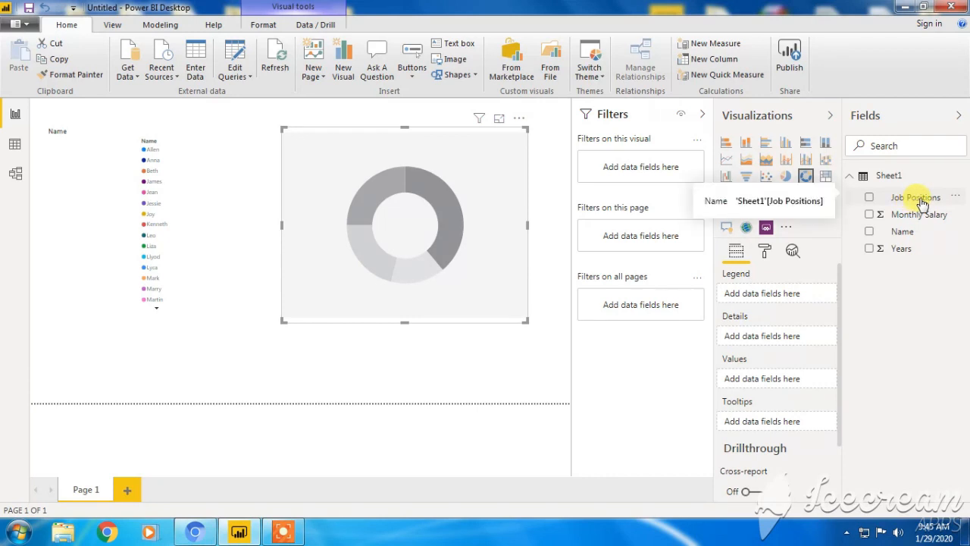
{"action": "left_click_drag", "start_coordinate": [910, 214], "coordinate": [797, 336]}
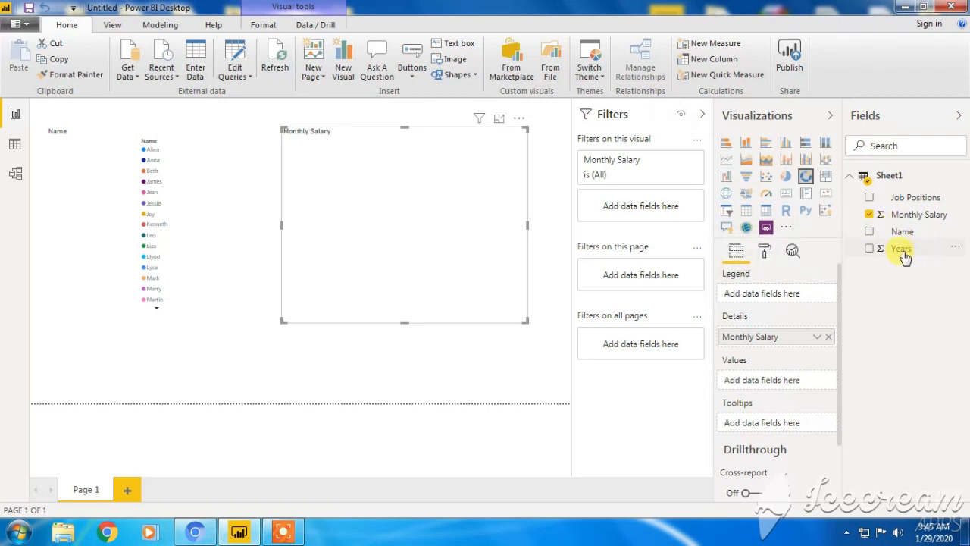
{"action": "left_click_drag", "start_coordinate": [908, 257], "coordinate": [785, 386]}
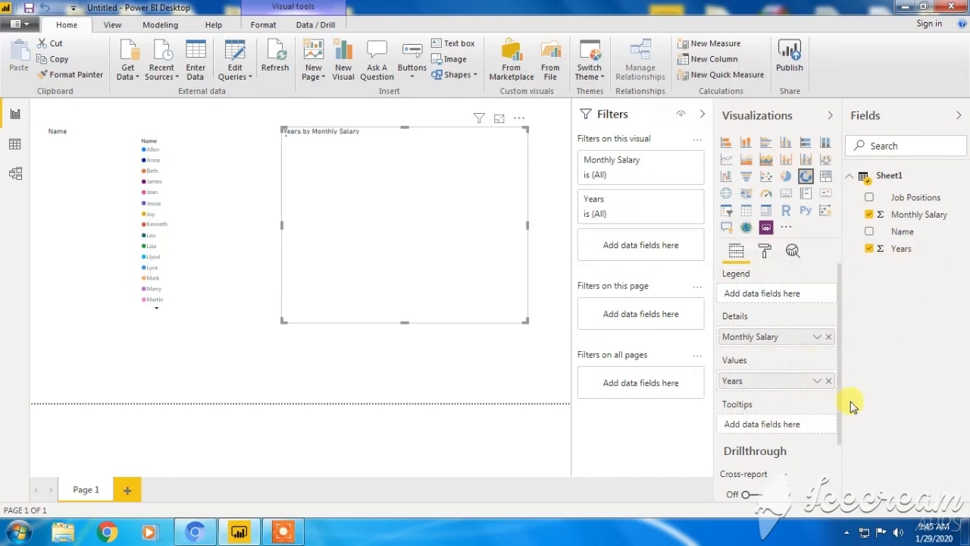
Enlarge and reposition the donut chart so it fills the report page area beside the pie chart.
{"action": "left_click", "coordinate": [401, 328]}
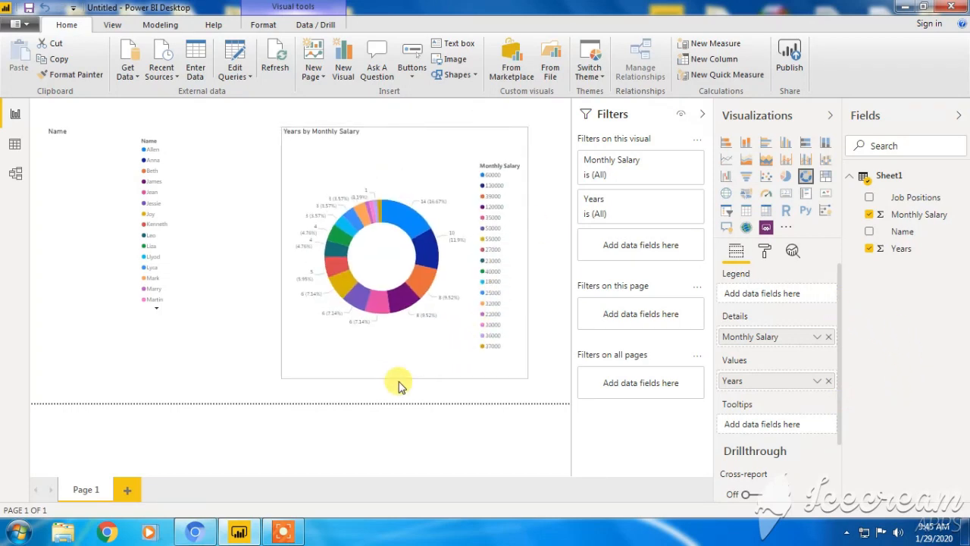
{"action": "left_click", "coordinate": [287, 241]}
{"action": "left_click", "coordinate": [276, 257]}
{"action": "left_click", "coordinate": [292, 250]}
{"action": "left_click_drag", "start_coordinate": [279, 253], "coordinate": [202, 247]}
{"action": "mouse_move", "coordinate": [421, 204]}
{"action": "left_mouse_down"}
{"action": "mouse_move", "coordinate": [422, 182]}
{"action": "mouse_move", "coordinate": [423, 191]}
{"action": "left_mouse_up"}
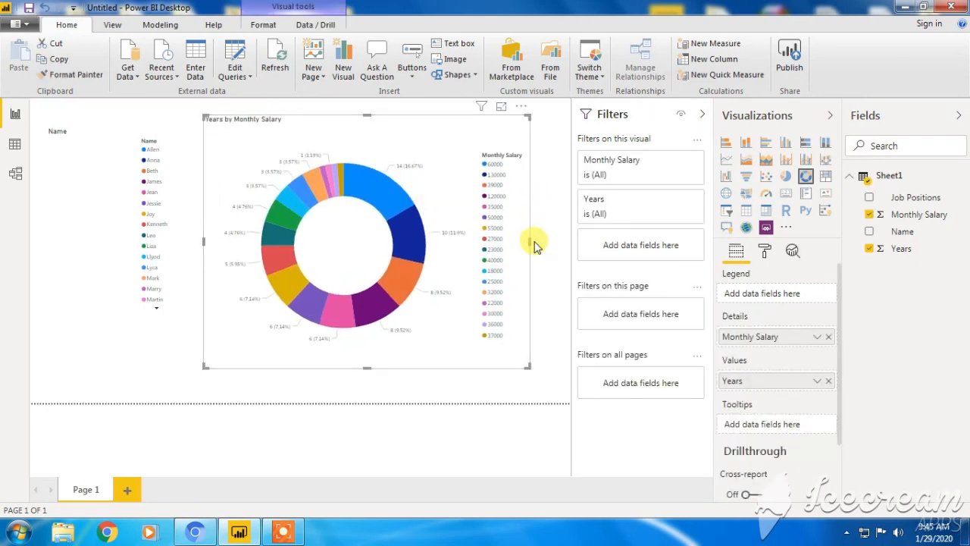
{"action": "left_click_drag", "start_coordinate": [528, 240], "coordinate": [565, 241]}
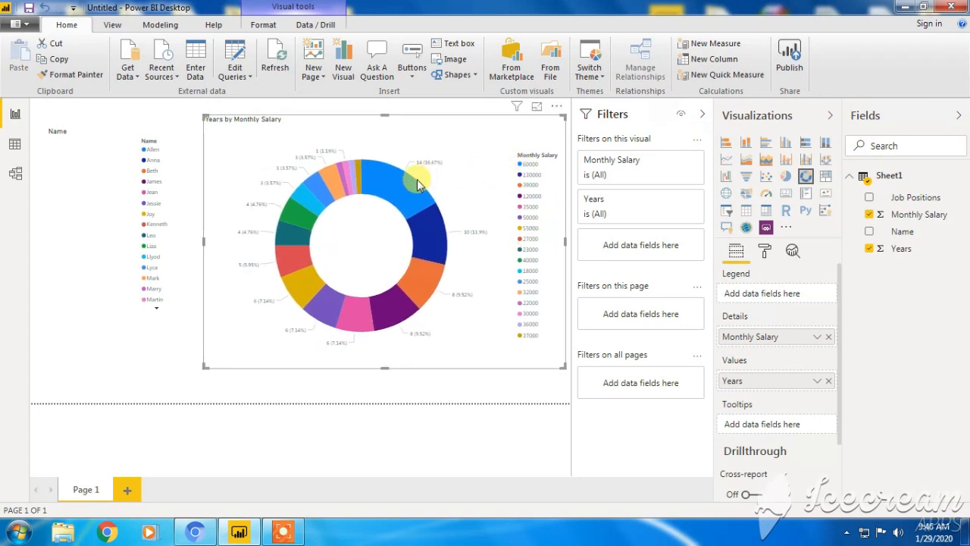
{"action": "mouse_move", "coordinate": [420, 168]}
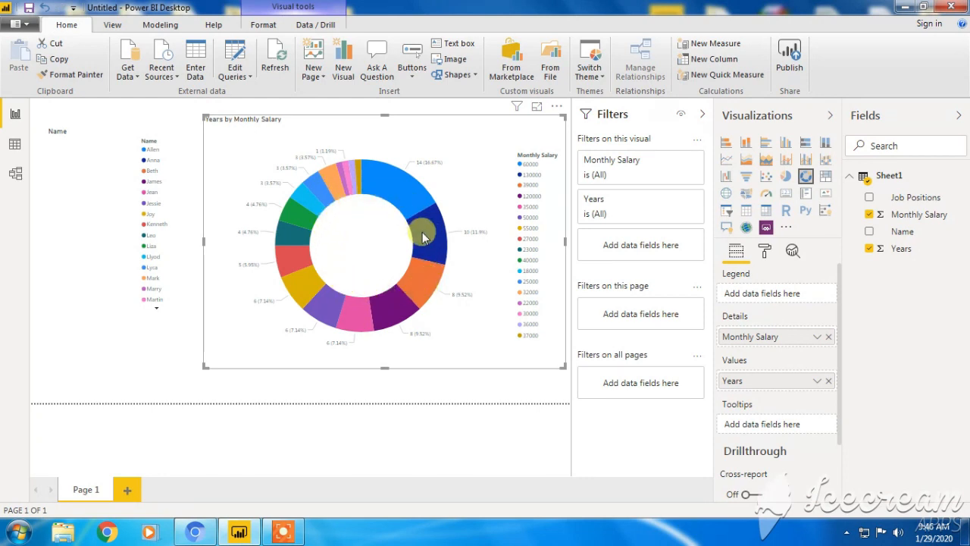
{"action": "mouse_move", "coordinate": [408, 292]}
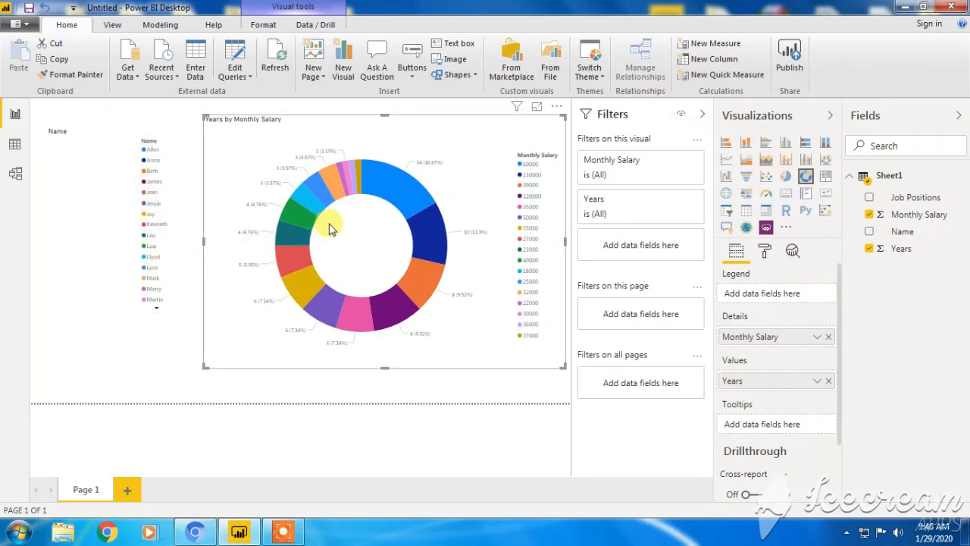
Filter the pie chart by Job Positions to Business Director and select the remaining legend entry to cross-highlight the donut chart.
{"action": "left_click", "coordinate": [129, 191]}
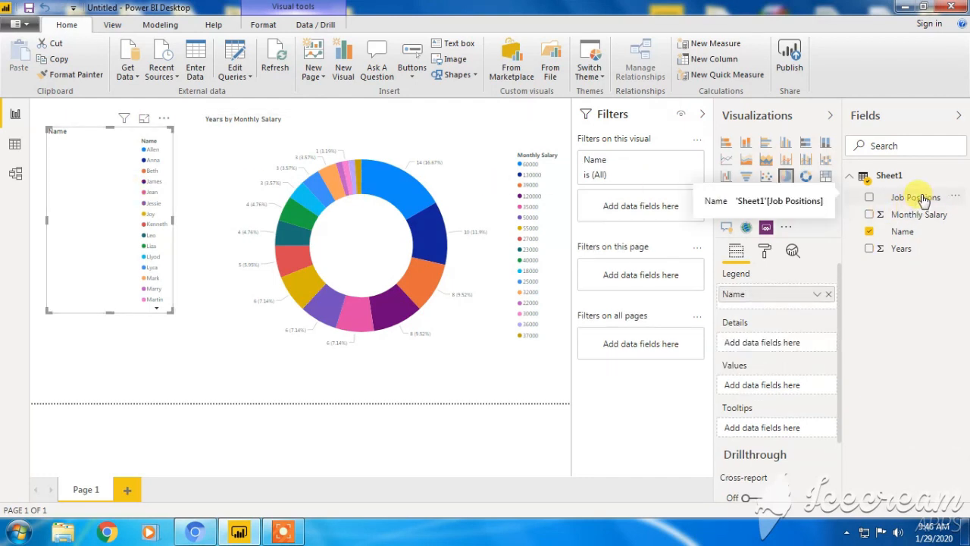
{"action": "left_click", "coordinate": [153, 184]}
{"action": "left_click", "coordinate": [88, 187]}
{"action": "left_click_drag", "start_coordinate": [913, 198], "coordinate": [662, 206]}
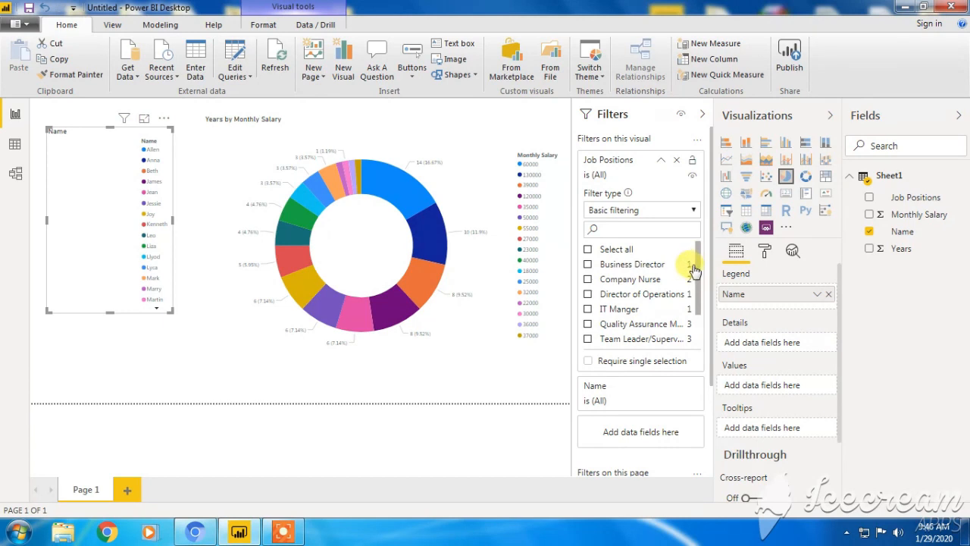
{"action": "left_click", "coordinate": [591, 265]}
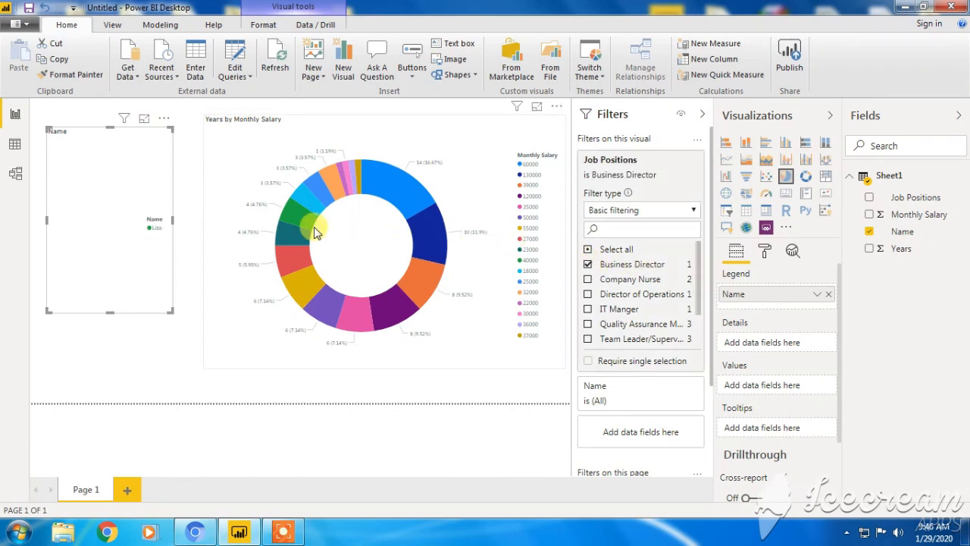
{"action": "left_click", "coordinate": [149, 228]}
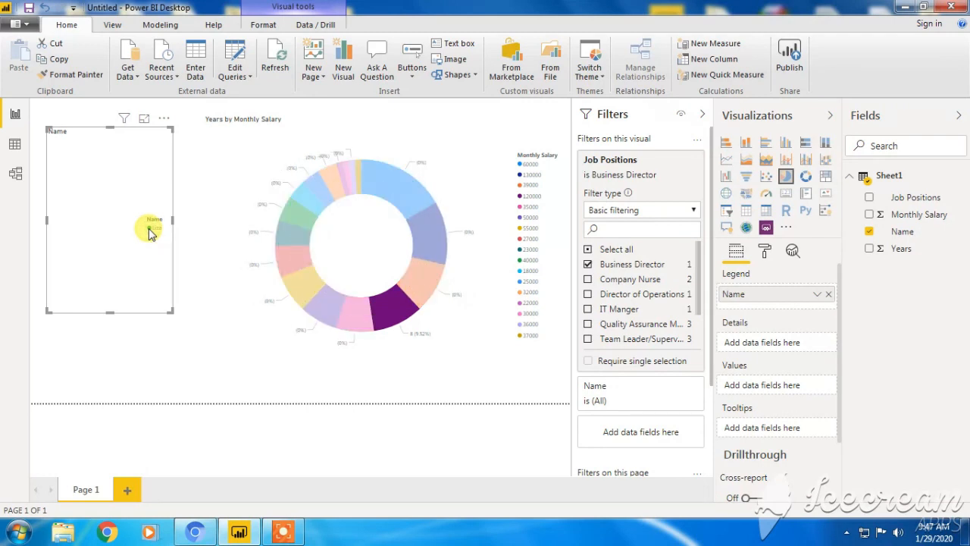